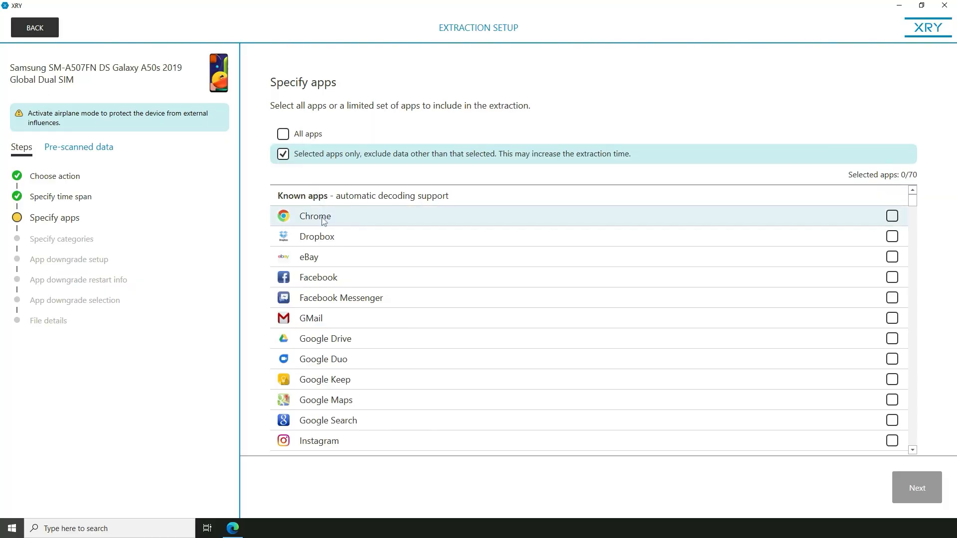
# Tick Chrome, Instagram, Telegram and WhatsApp for extraction, keep Files & Media, and continue past data categories.
pyautogui.click(324, 220)
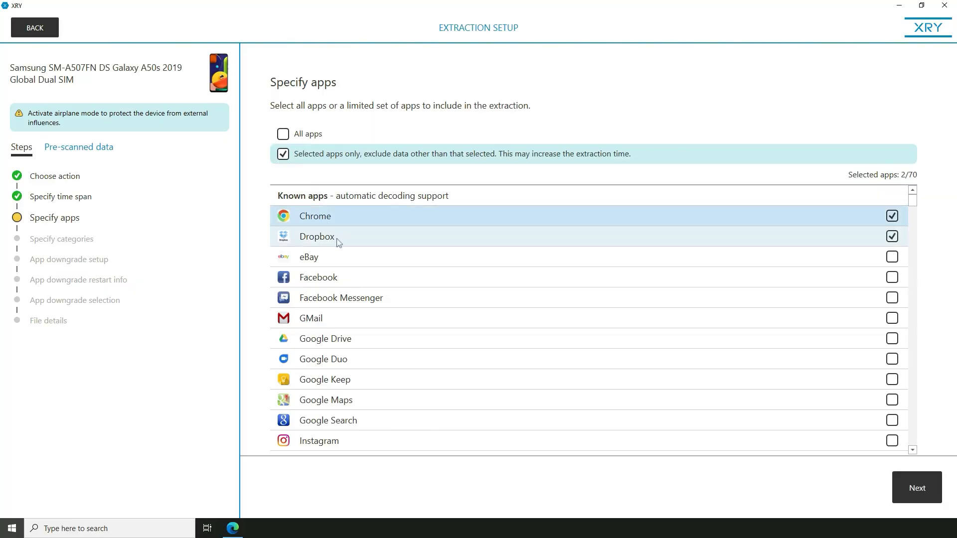
pyautogui.scroll(-2, 359, 266)
pyautogui.scroll(-1, 359, 265)
pyautogui.scroll(-2, 359, 266)
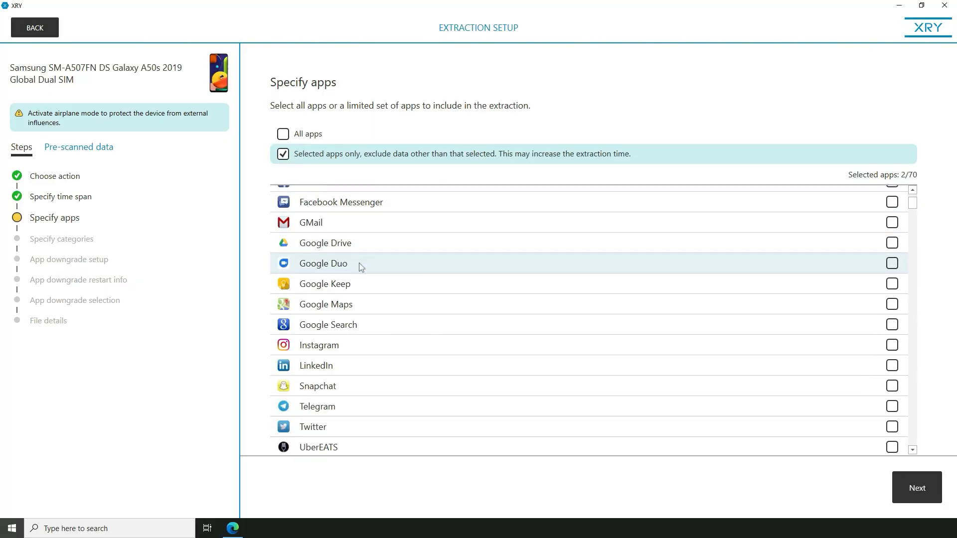
pyautogui.scroll(-1, 359, 266)
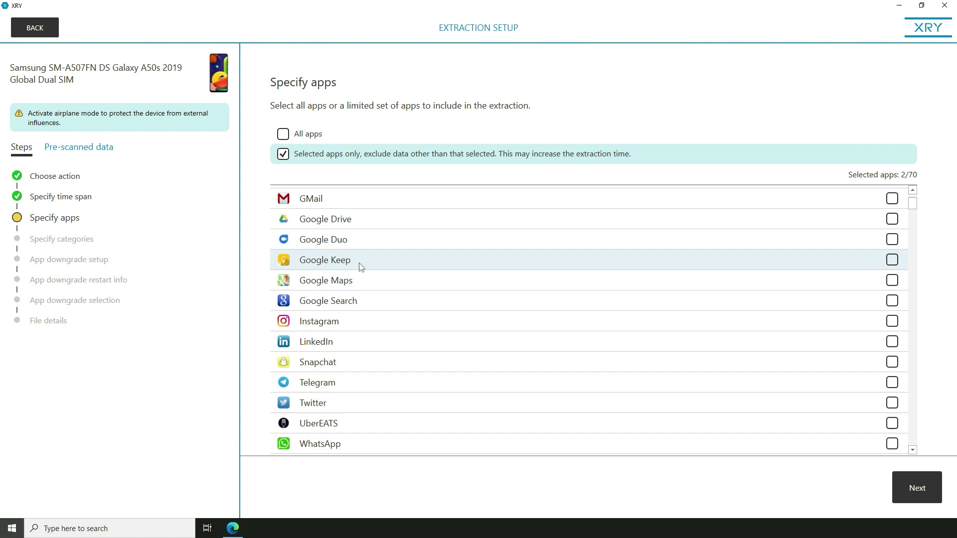
pyautogui.click(346, 330)
pyautogui.click(341, 389)
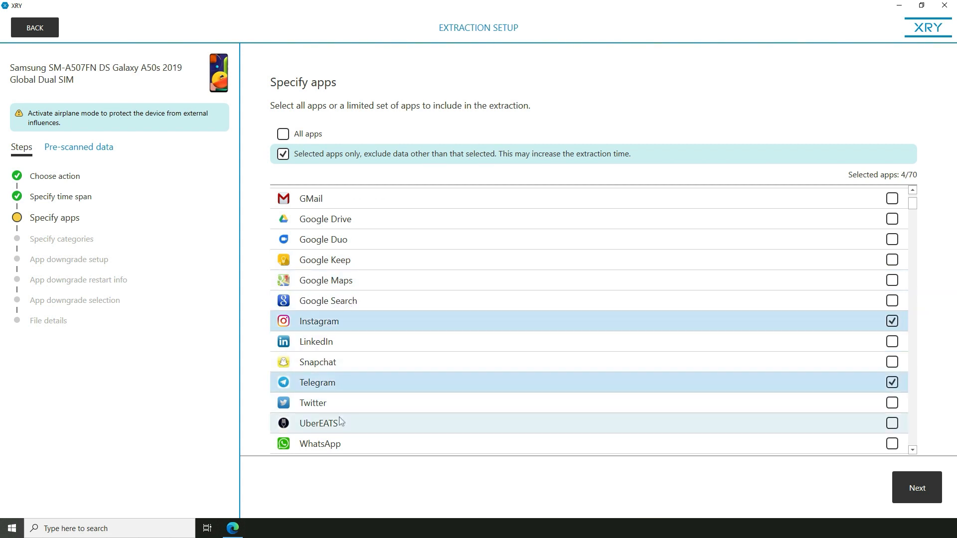
pyautogui.scroll(-1, 340, 421)
pyautogui.scroll(-1, 340, 420)
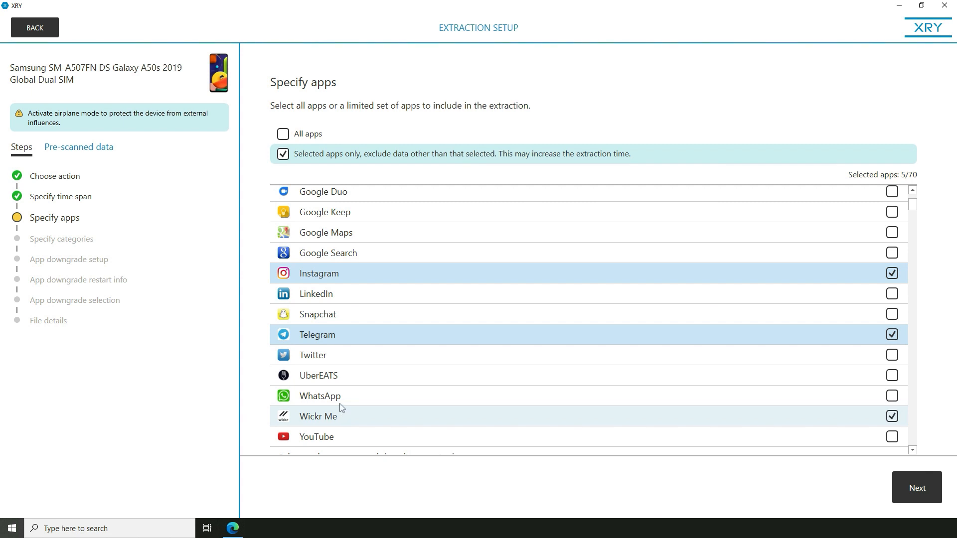
pyautogui.click(343, 399)
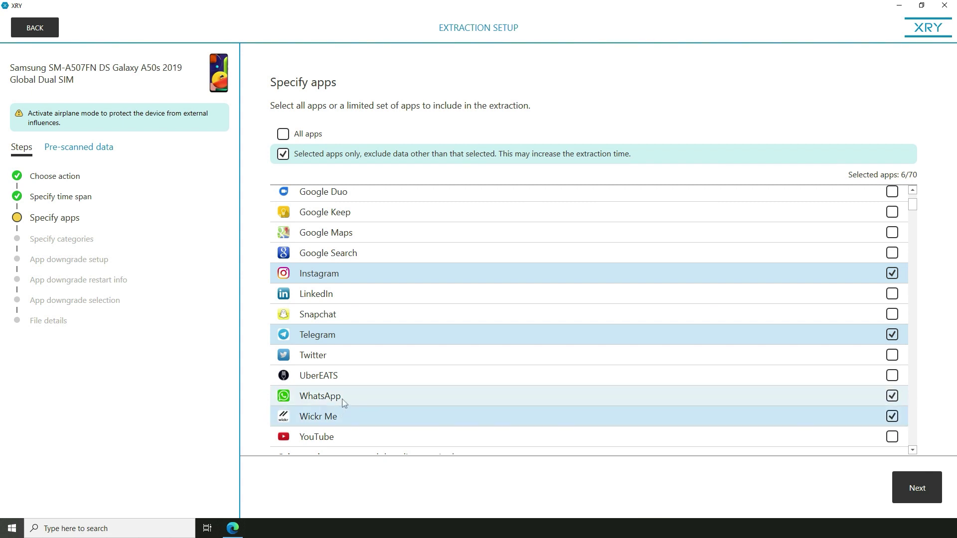
pyautogui.click(930, 479)
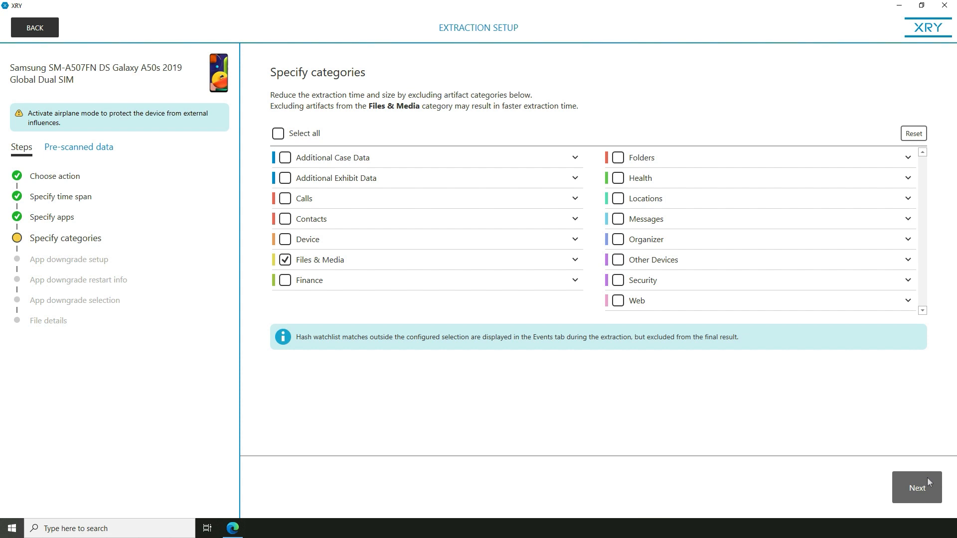
pyautogui.click(925, 475)
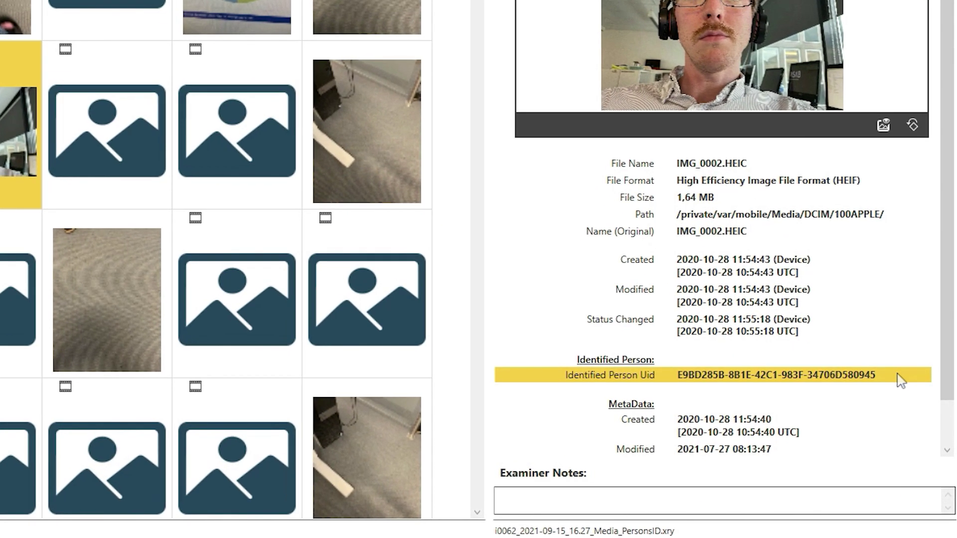
# Filter this tab on the Identified Person Uid and view another of that person's six photos.
pyautogui.rightClick(873, 417)
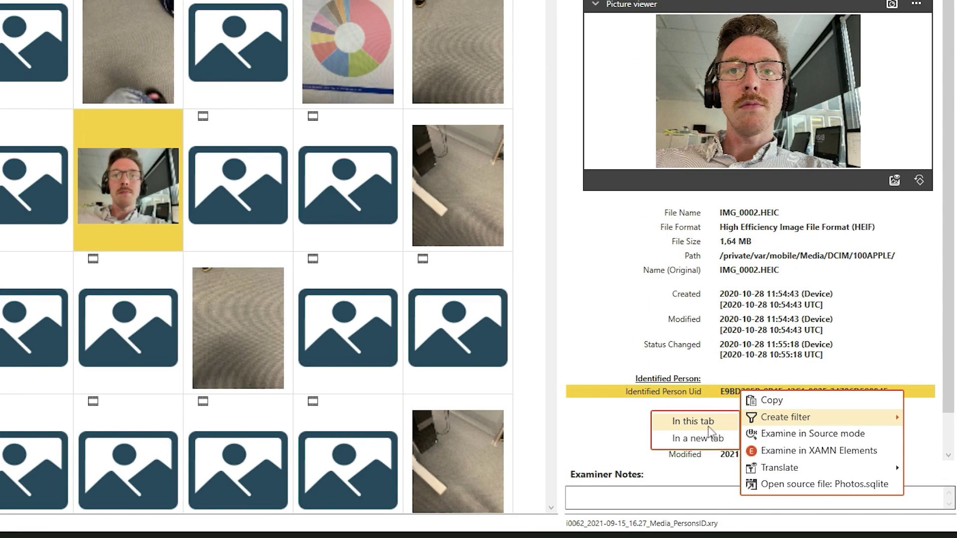
pyautogui.click(664, 416)
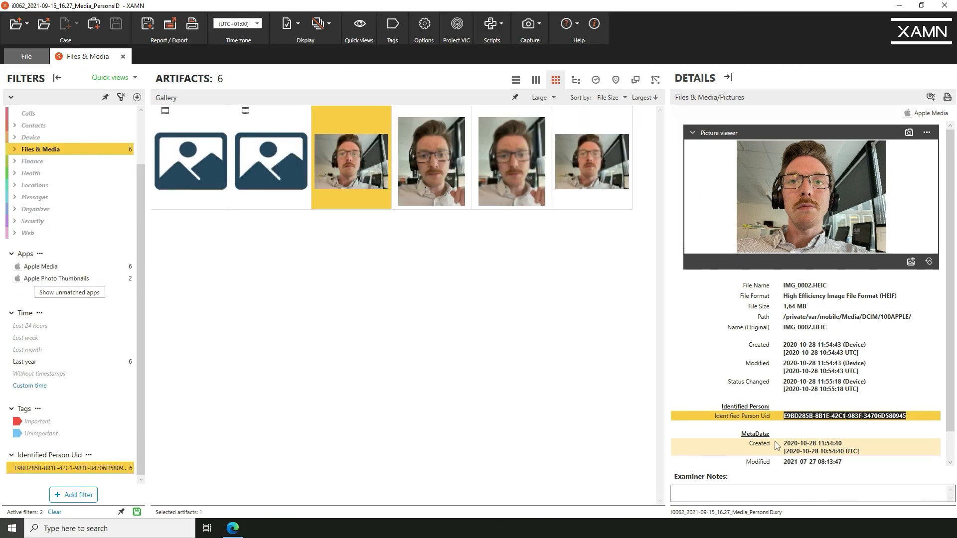
pyautogui.click(441, 181)
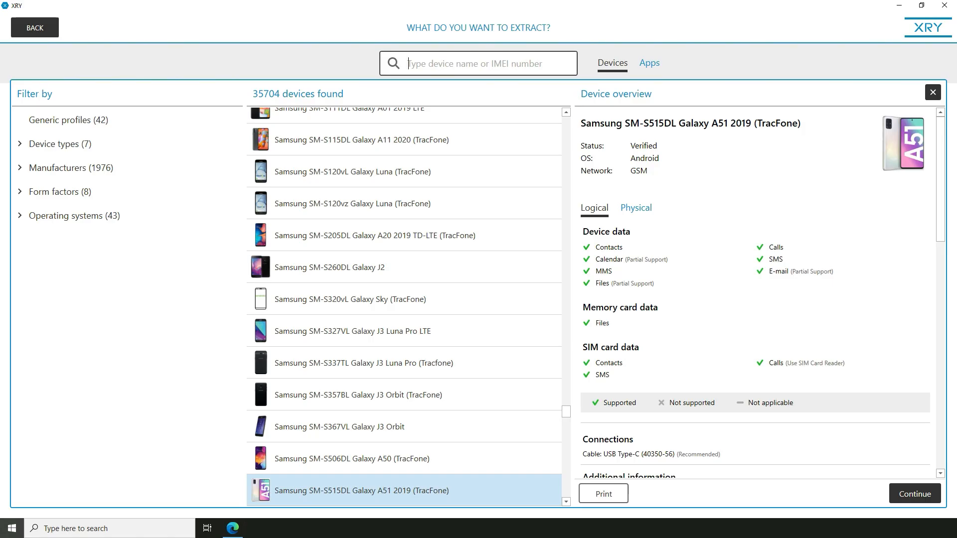
pyautogui.write('ams')
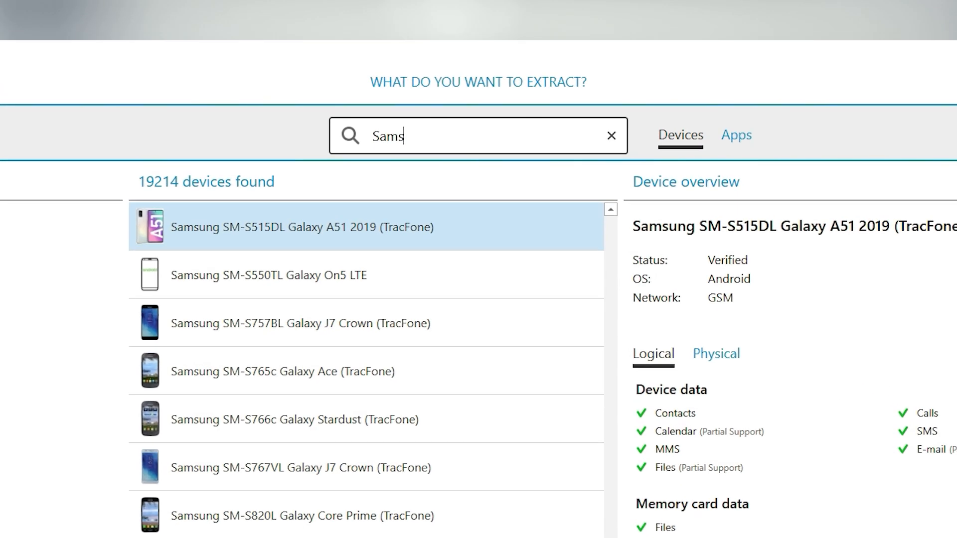
pyautogui.write('ung')
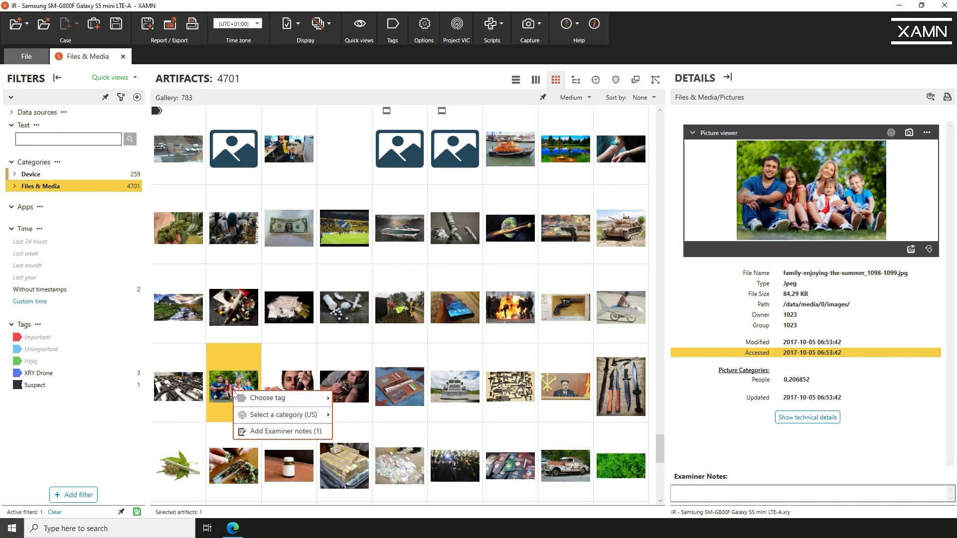
pyautogui.moveTo(283, 415)
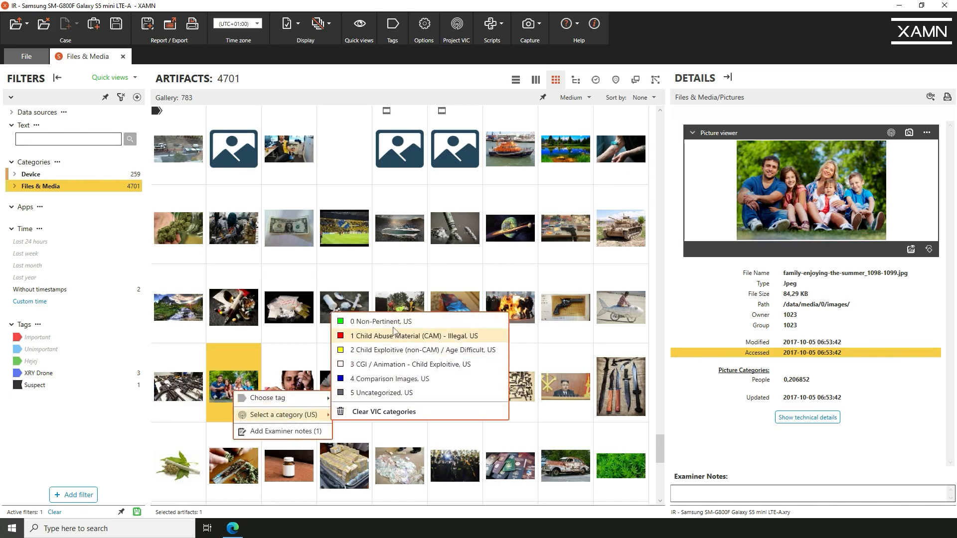
# Grade the family photo 0 Non-Pertinent and the neighbouring picture 5 Uncategorized (US), then select the next picture.
pyautogui.click(393, 323)
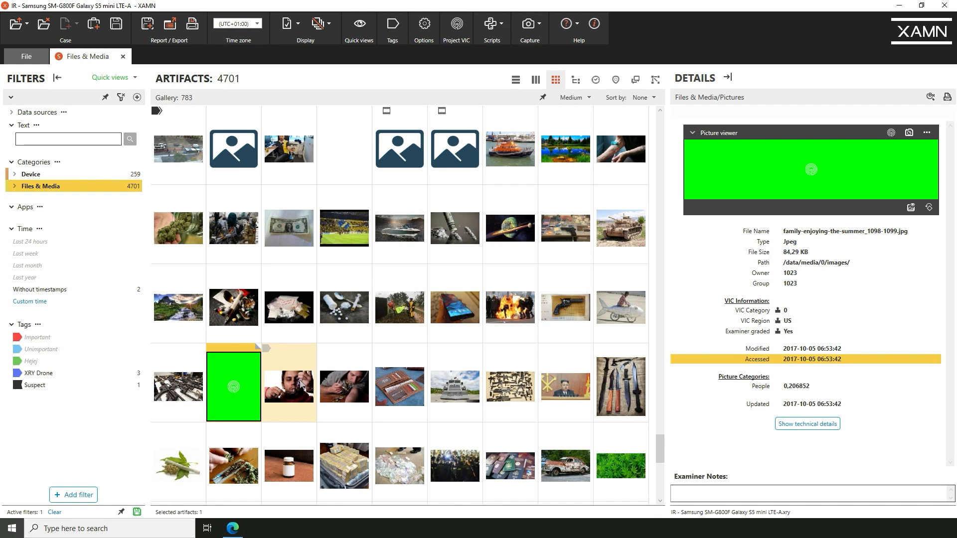
pyautogui.rightClick(289, 374)
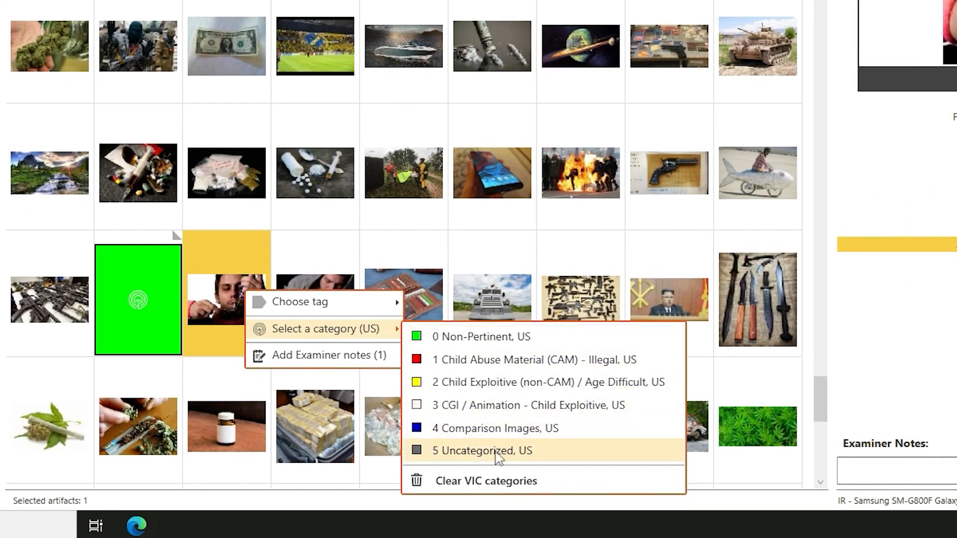
pyautogui.click(494, 452)
pyautogui.click(331, 292)
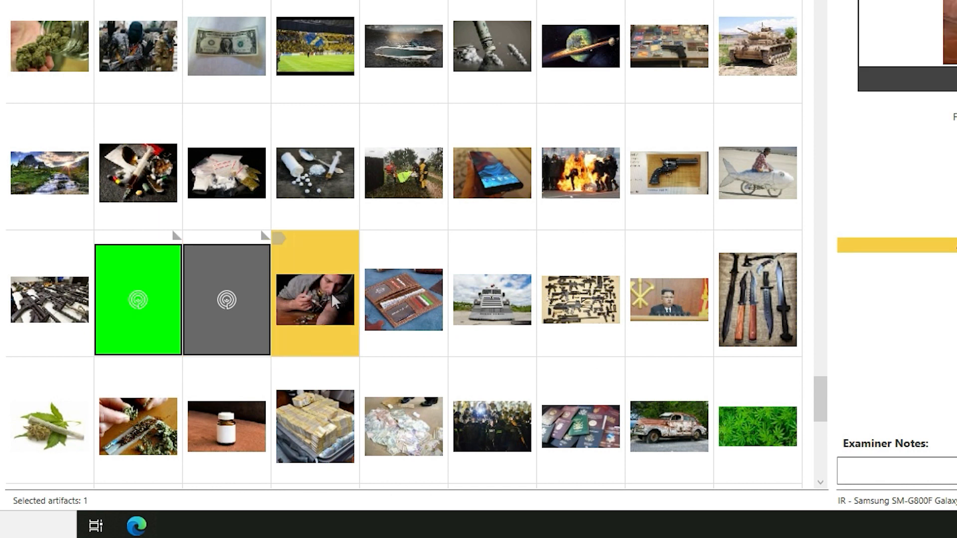